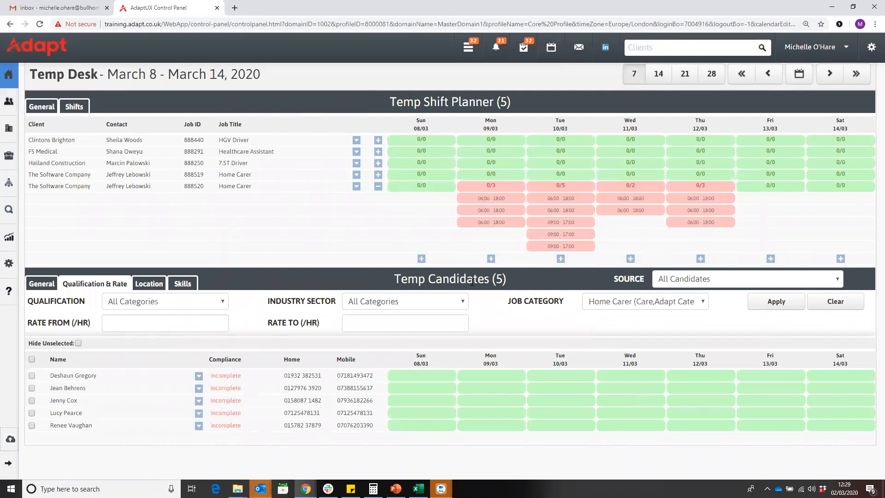
# Expand the shifts of the last-listed Home Carer job and select the first candidate for Monday, Wednesday and Thursday.
pyautogui.click(378, 185)
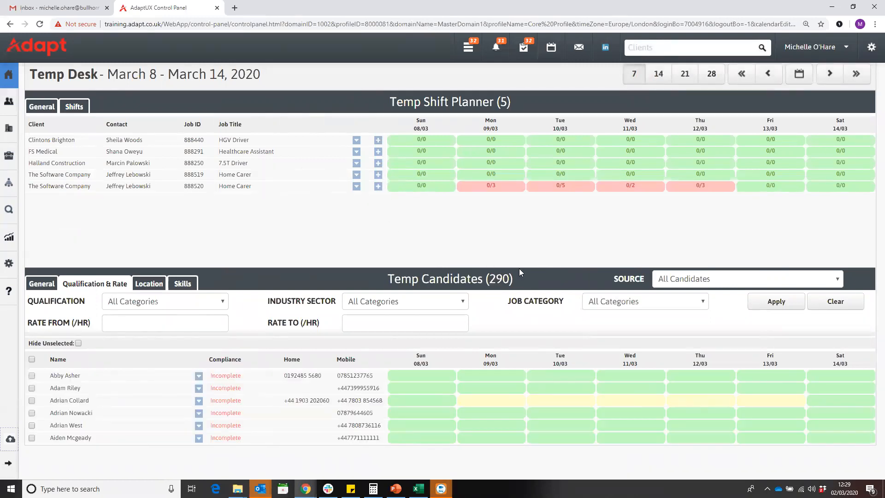
pyautogui.click(378, 186)
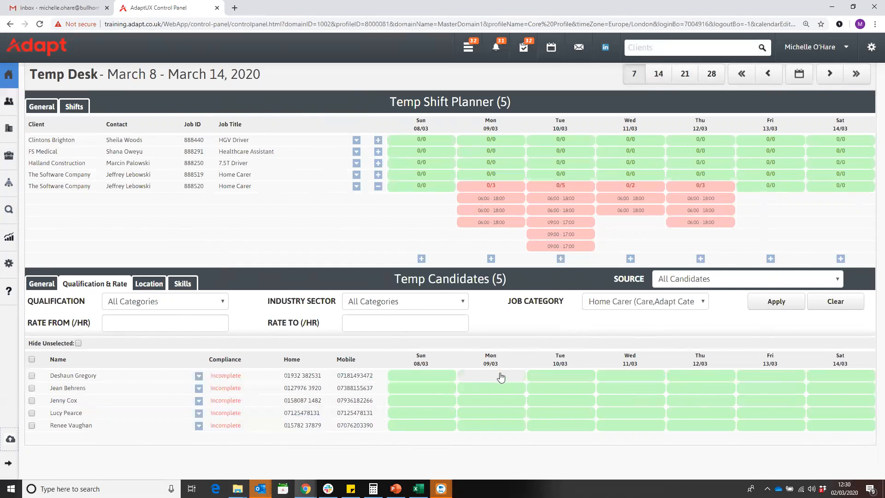
pyautogui.click(501, 377)
pyautogui.click(643, 377)
pyautogui.click(699, 377)
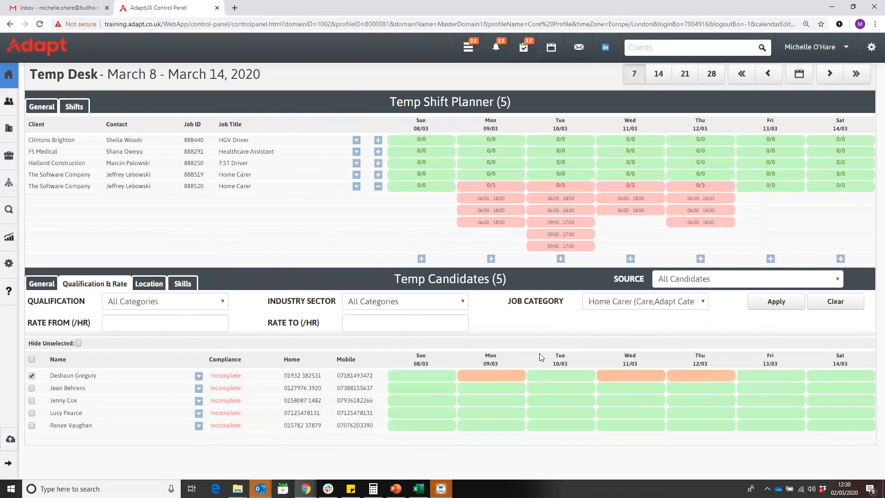
# Select the second candidate in the list for Monday, Tuesday, Wednesday and Thursday.
pyautogui.click(507, 389)
pyautogui.click(553, 389)
pyautogui.click(619, 389)
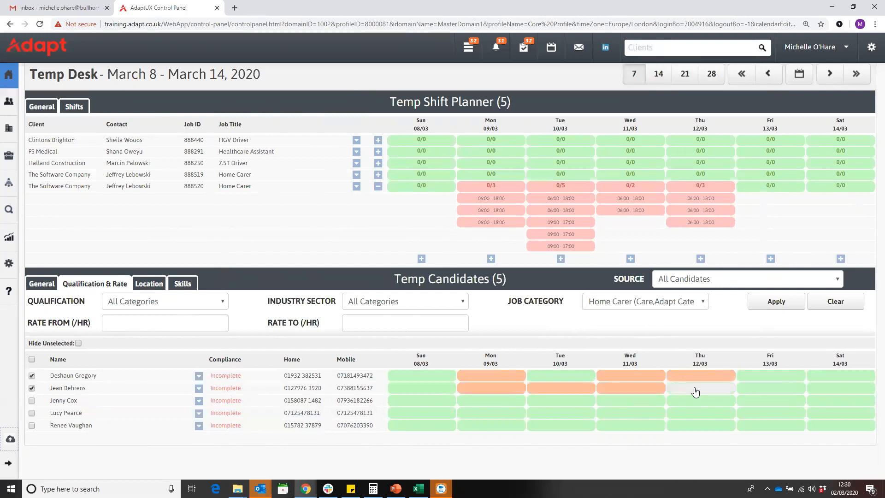
pyautogui.click(696, 392)
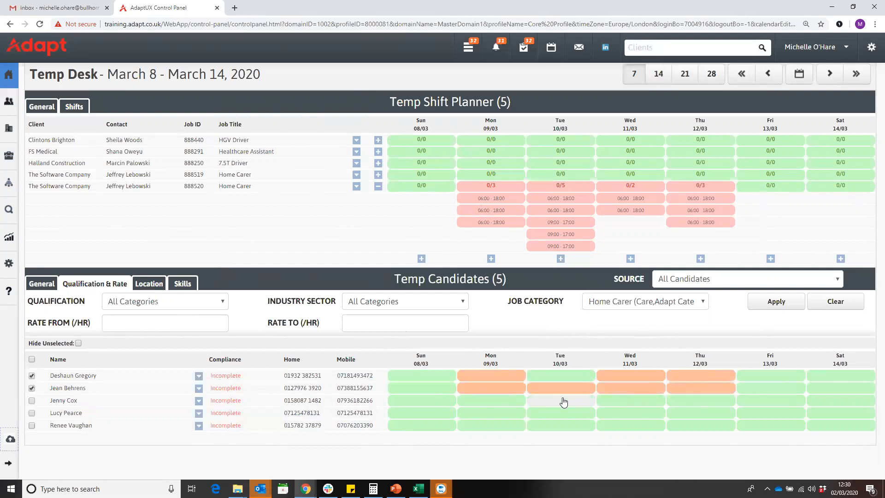
# Select the third candidate for Tuesday and the fifth candidate for Tuesday and Thursday.
pyautogui.click(563, 402)
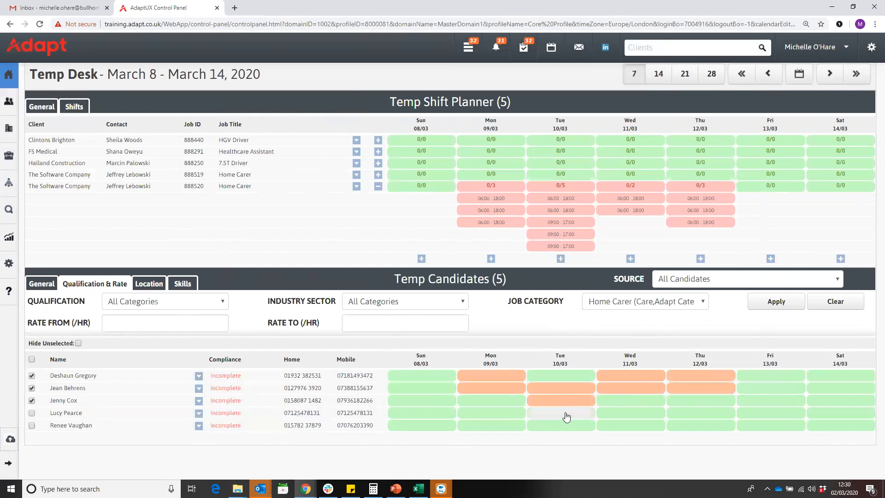
pyautogui.click(198, 425)
pyautogui.click(203, 434)
pyautogui.click(577, 431)
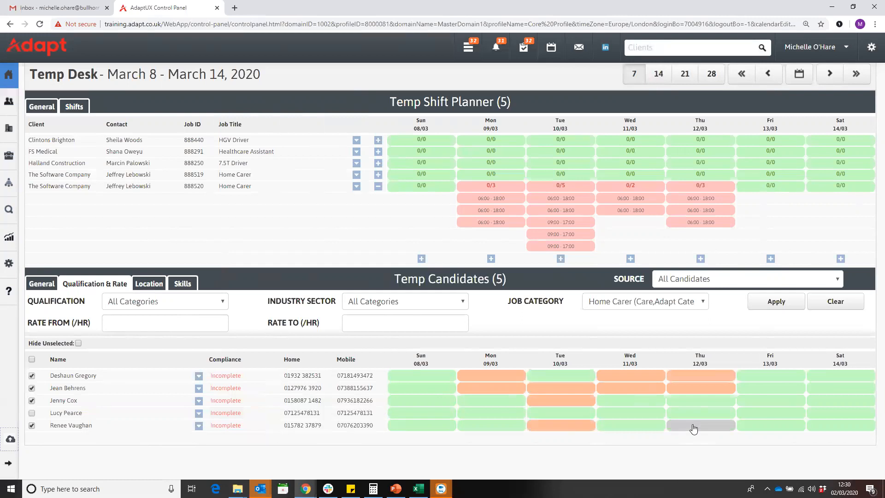
pyautogui.click(693, 429)
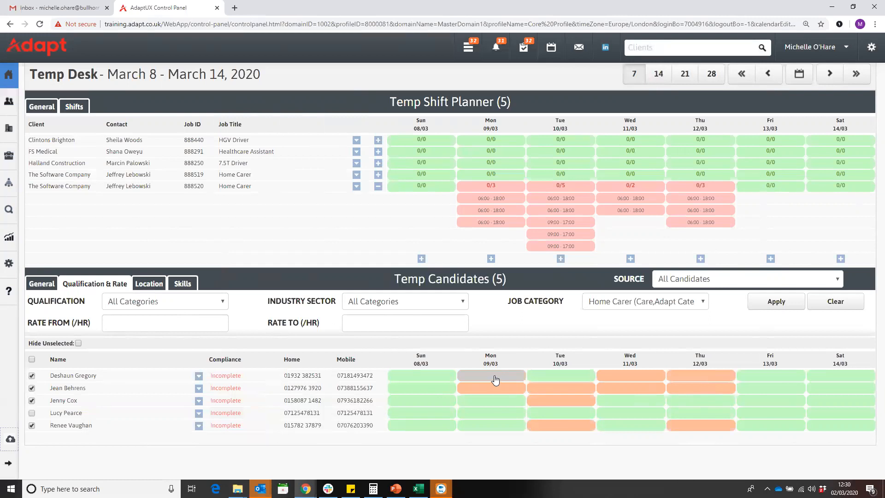
# Assign the selected candidate days to the open Home Carer shifts and accept the proposed bookings.
pyautogui.moveTo(495, 380); pyautogui.dragTo(498, 200)
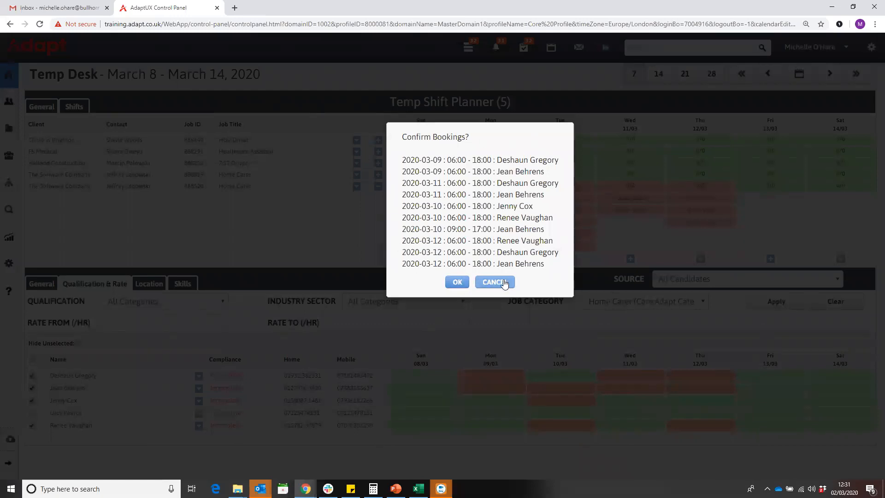
pyautogui.click(456, 282)
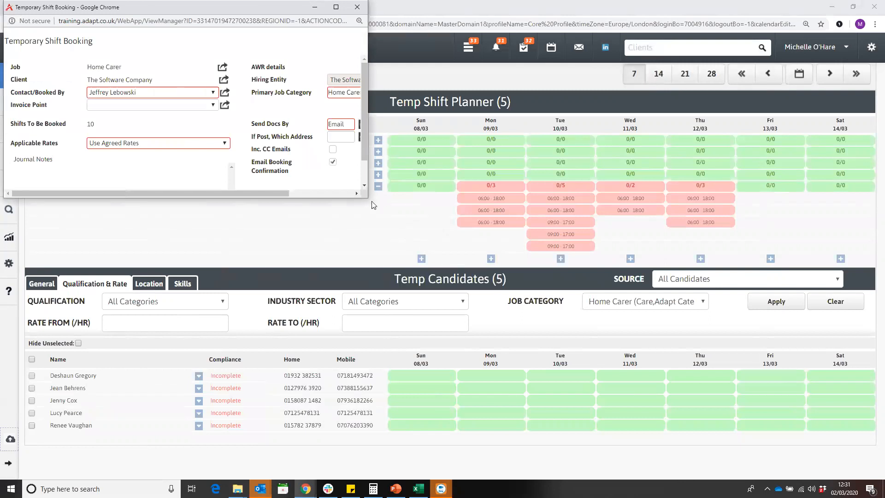
# Review the applicable rates and the Send Docs By choices in the Temporary Shift Booking form without changing them.
pyautogui.moveTo(368, 198); pyautogui.dragTo(425, 259)
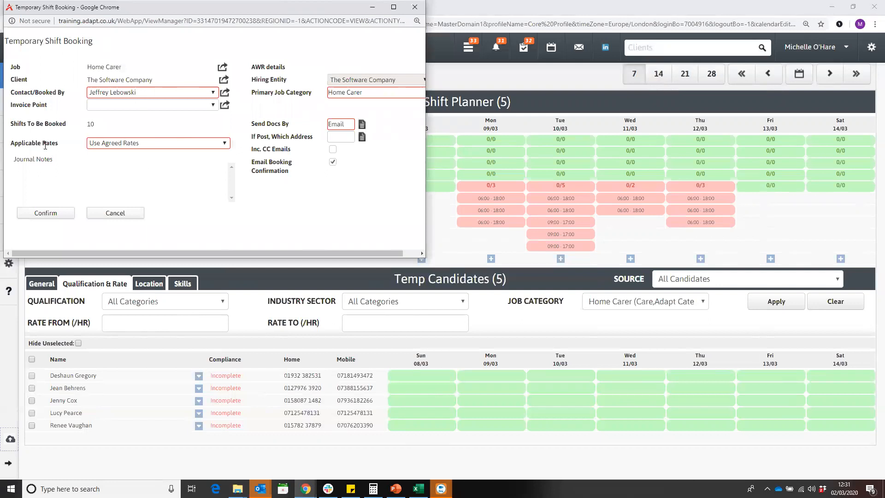
pyautogui.click(119, 145)
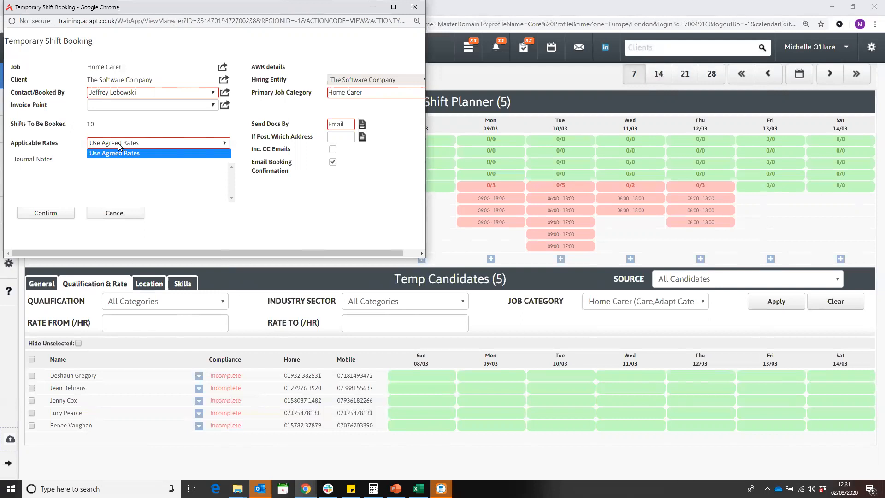
pyautogui.moveTo(425, 130); pyautogui.dragTo(506, 120)
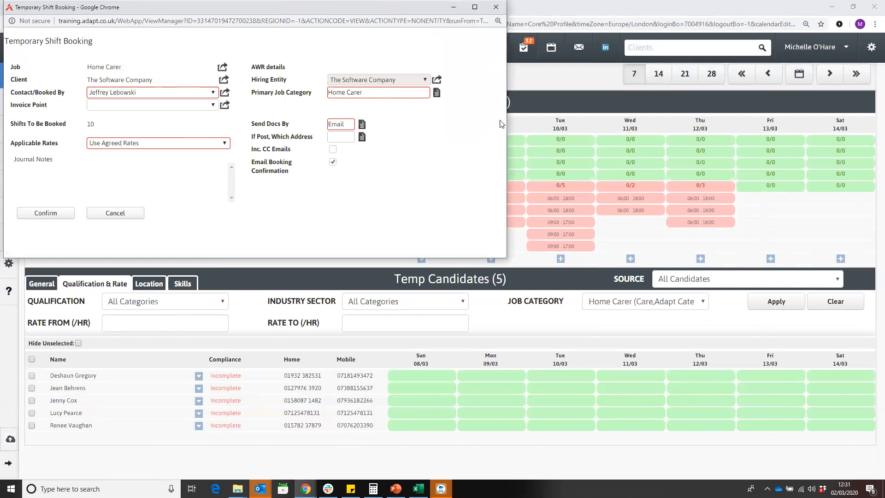
pyautogui.click(362, 126)
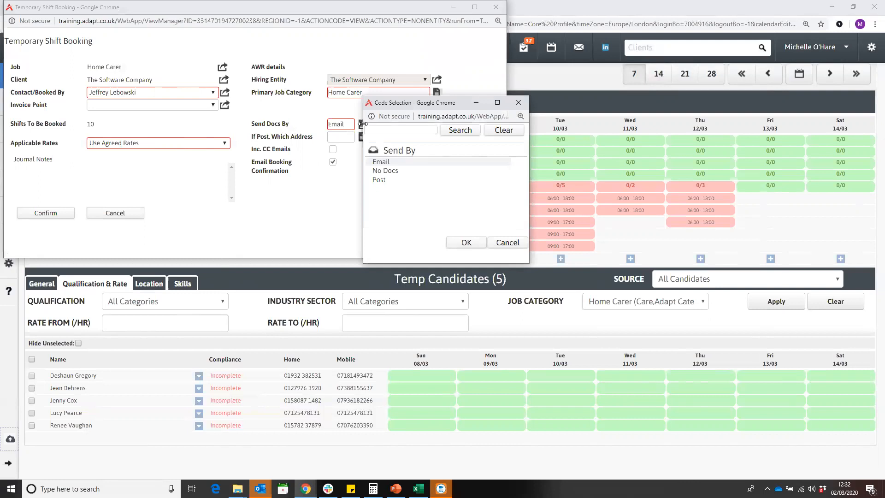
pyautogui.click(390, 171)
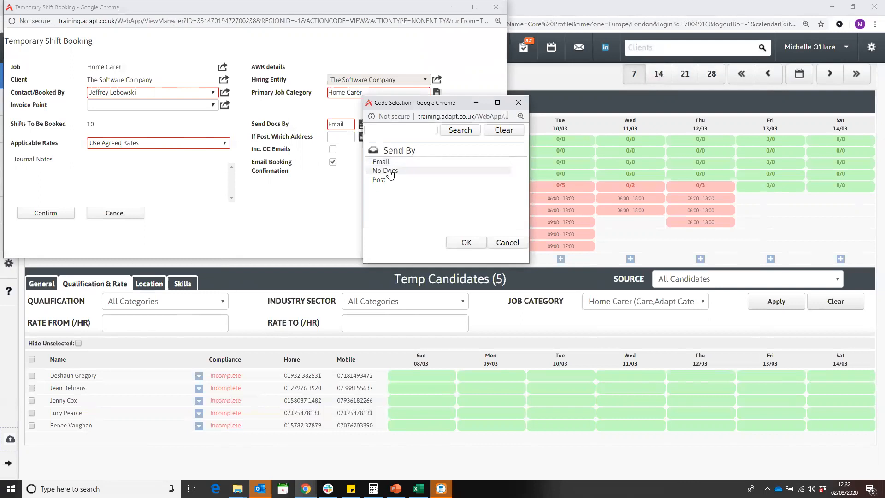
pyautogui.click(387, 180)
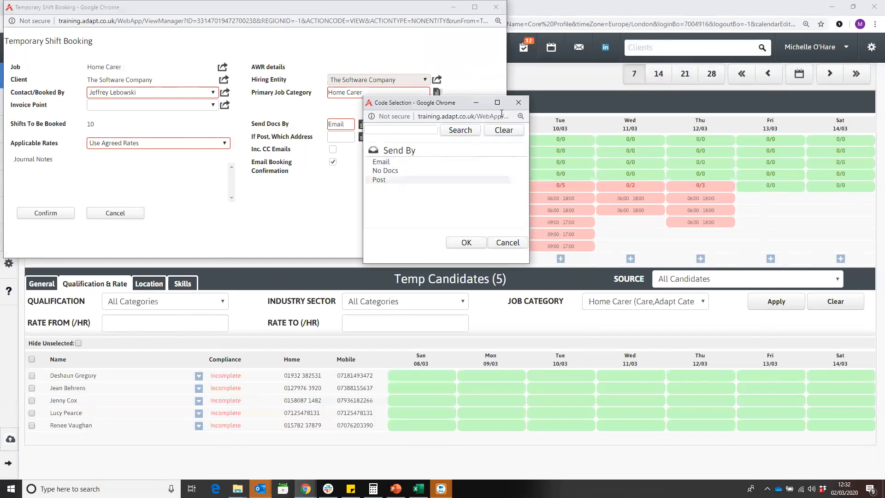
pyautogui.click(517, 103)
# Confirm the temporary shift bookings and dismiss the Batch Fail Report.
pyautogui.click(45, 216)
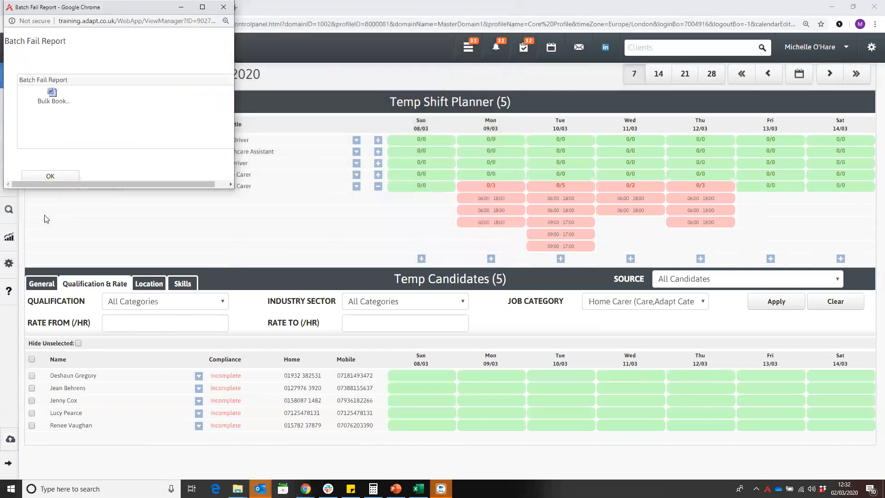
pyautogui.click(55, 178)
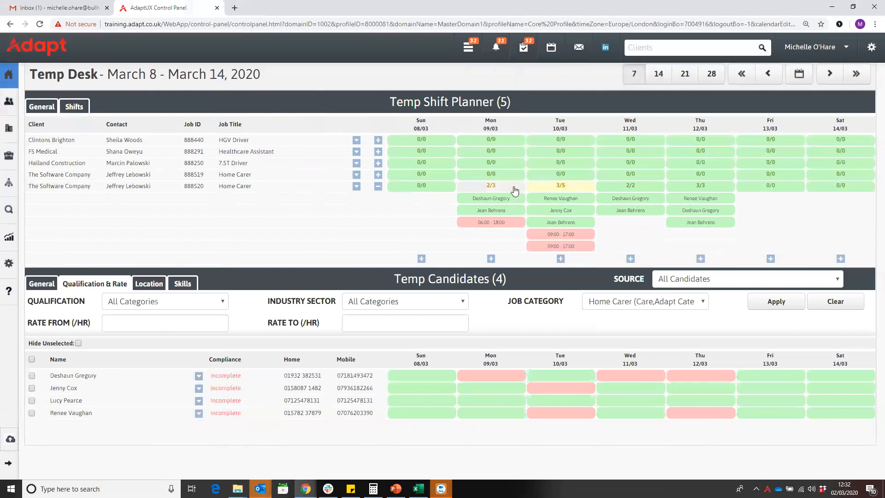
# Select Monday's second booked shift under the expanded Home Carer job.
pyautogui.click(557, 187)
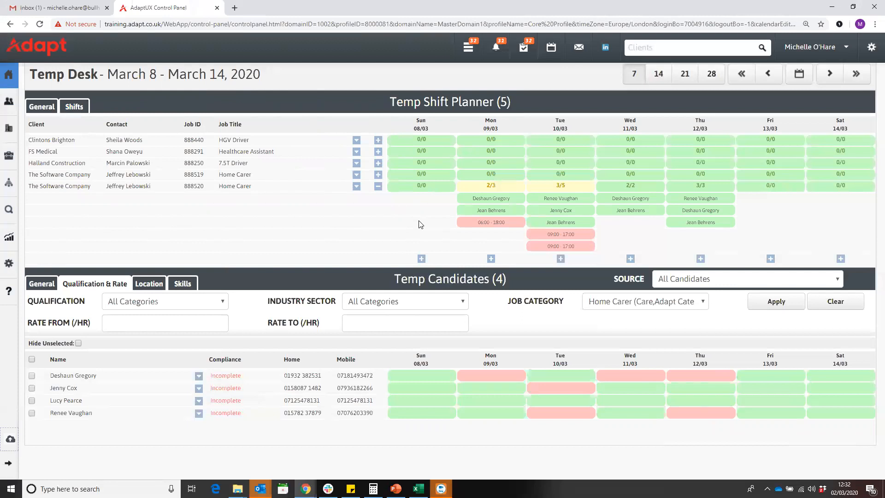
pyautogui.click(500, 211)
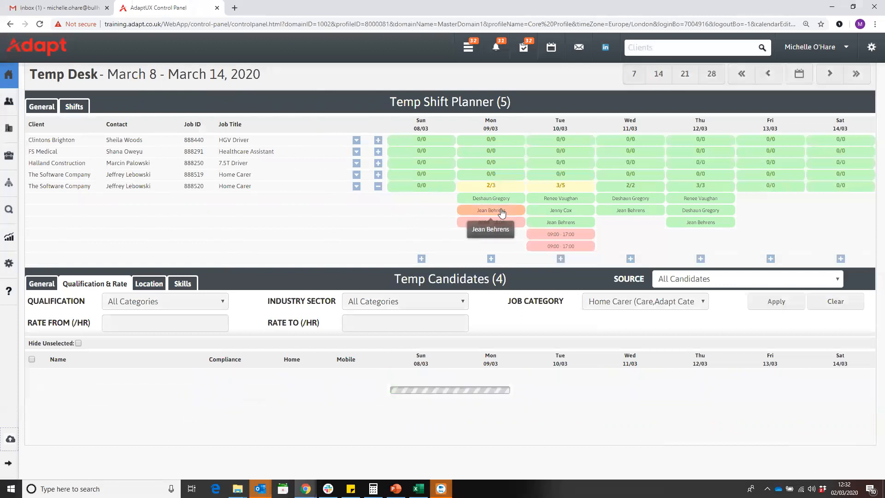
pyautogui.click(549, 211)
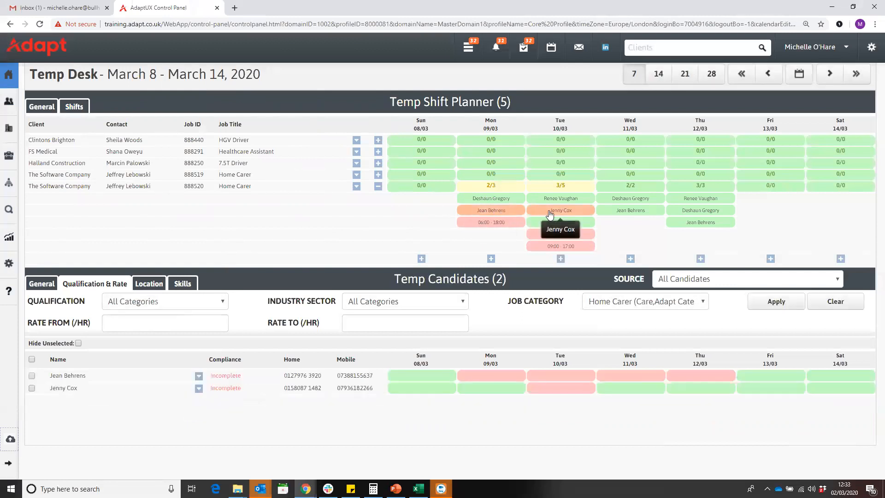
pyautogui.click(686, 199)
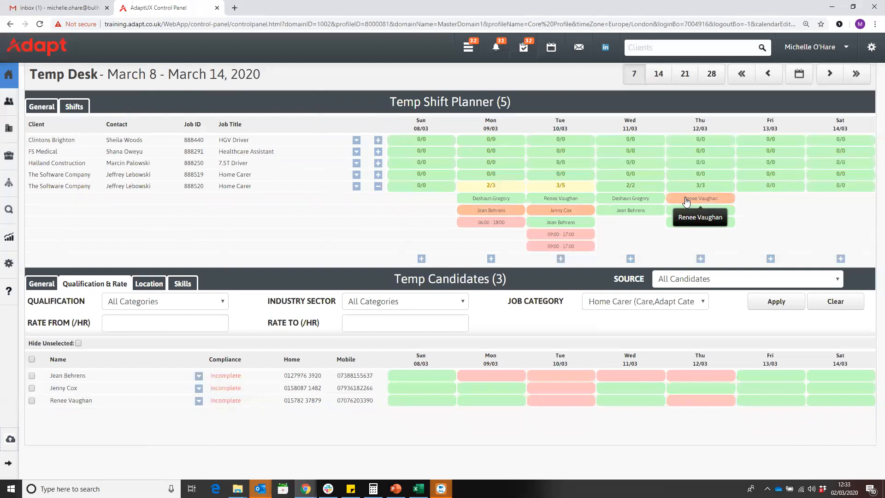
pyautogui.click(686, 199)
pyautogui.click(569, 210)
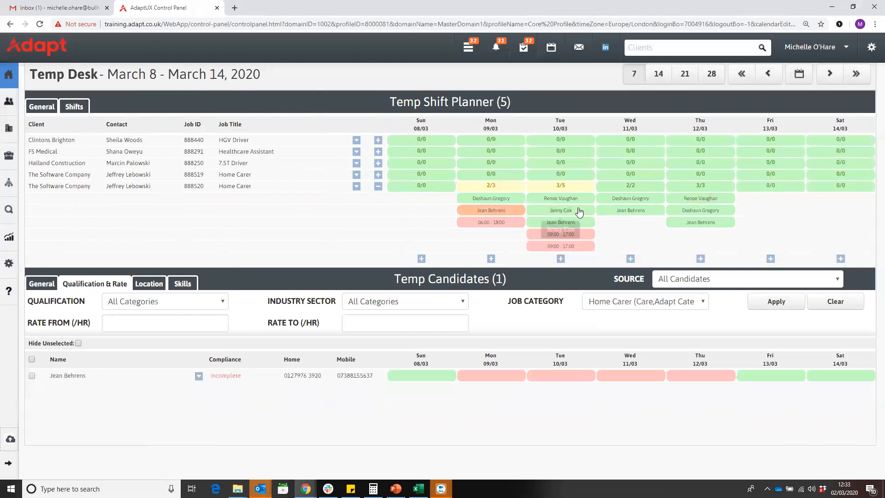
# Add Tuesday's third booking and Thursday's first booking to the selection, and start unbooking the selected shifts.
pyautogui.click(566, 224)
pyautogui.click(681, 199)
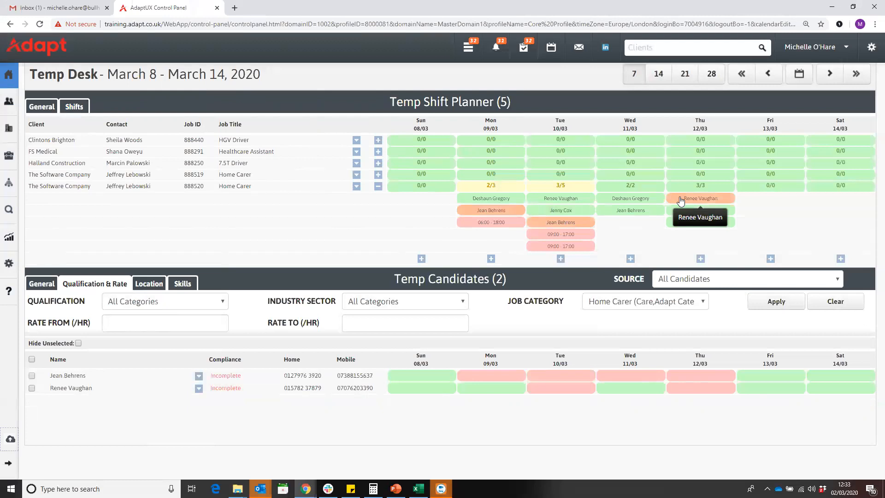
pyautogui.click(681, 199)
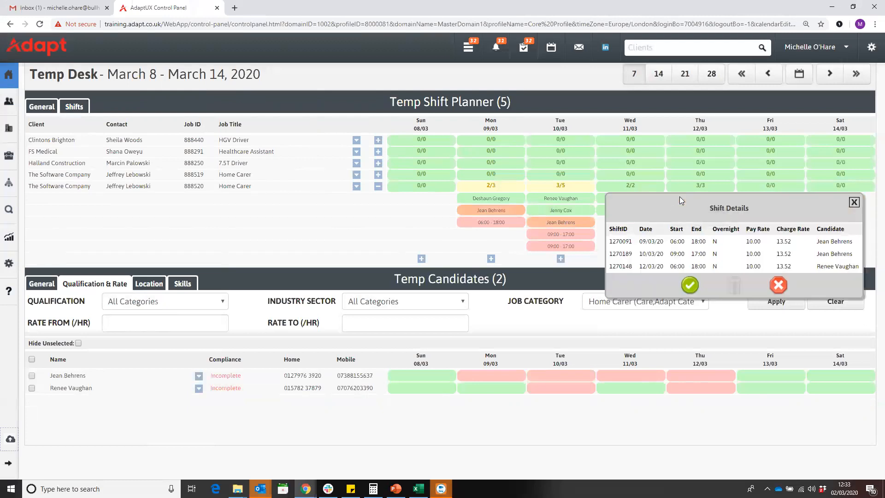
pyautogui.click(778, 285)
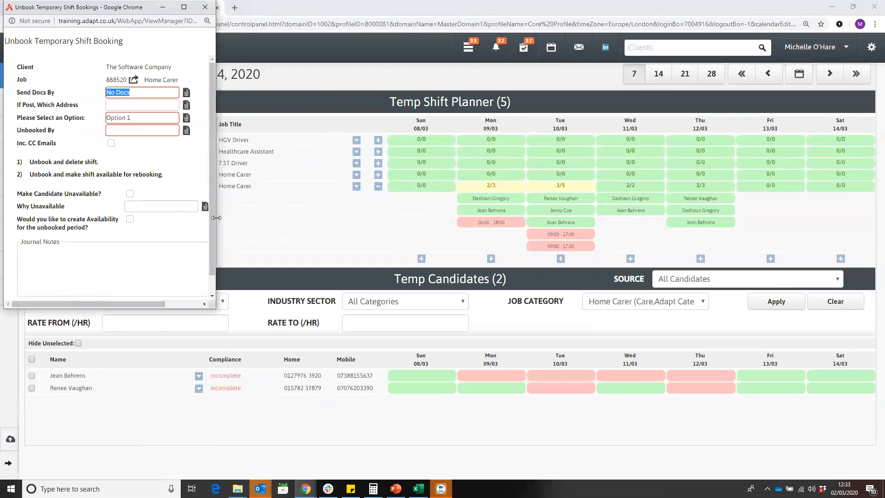
pyautogui.moveTo(216, 217); pyautogui.dragTo(405, 232)
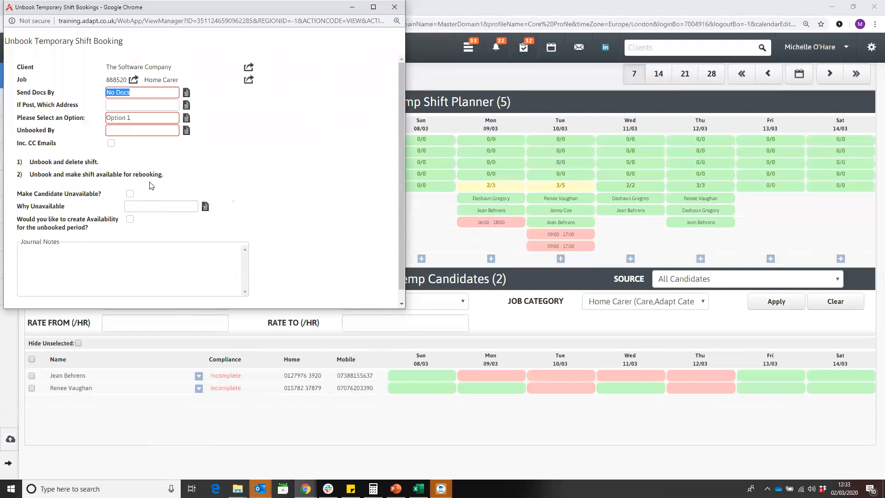
# Set the unbooking to Option 2, making the shifts available for rebooking, with Candidate as the Unbooked By party.
pyautogui.click(186, 118)
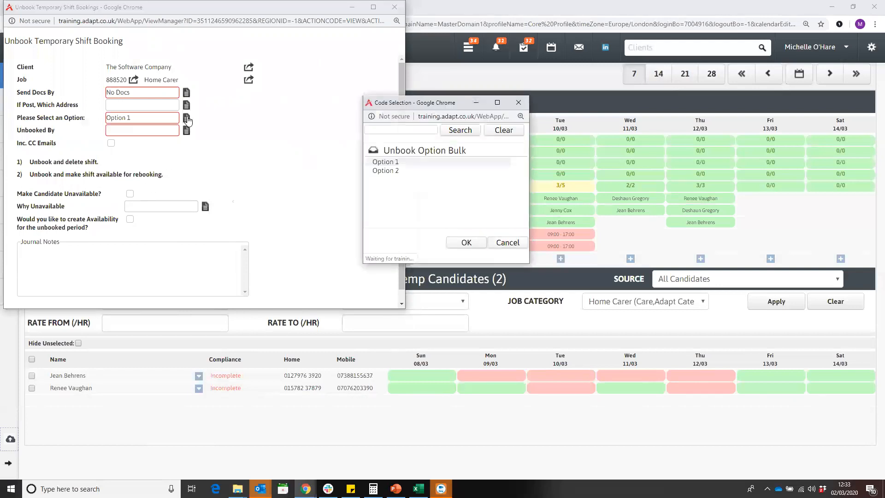
pyautogui.click(383, 172)
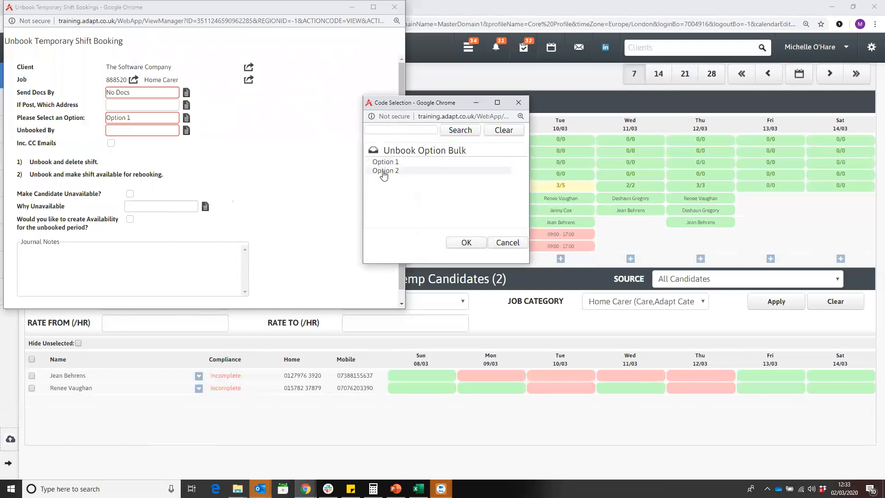
pyautogui.doubleClick(383, 171)
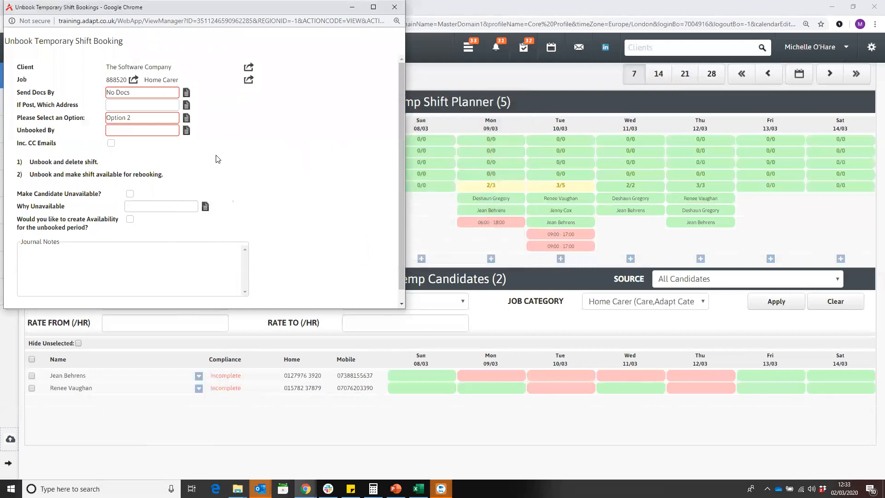
pyautogui.click(186, 131)
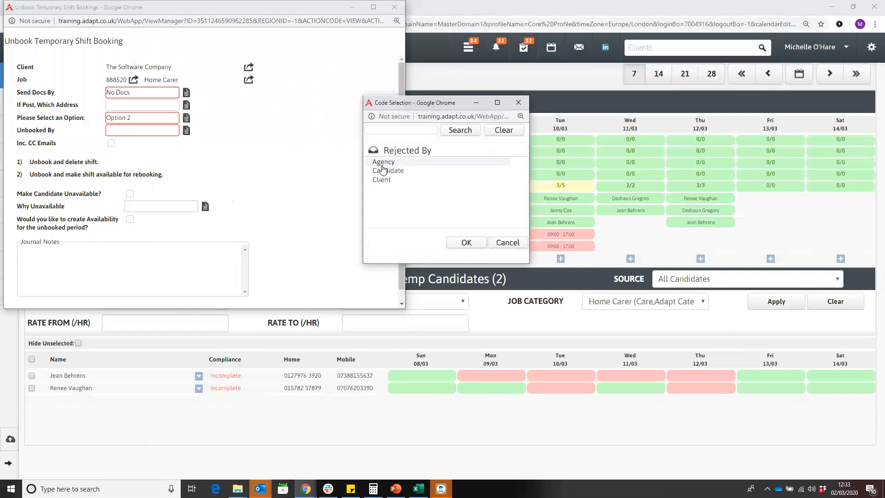
pyautogui.doubleClick(388, 171)
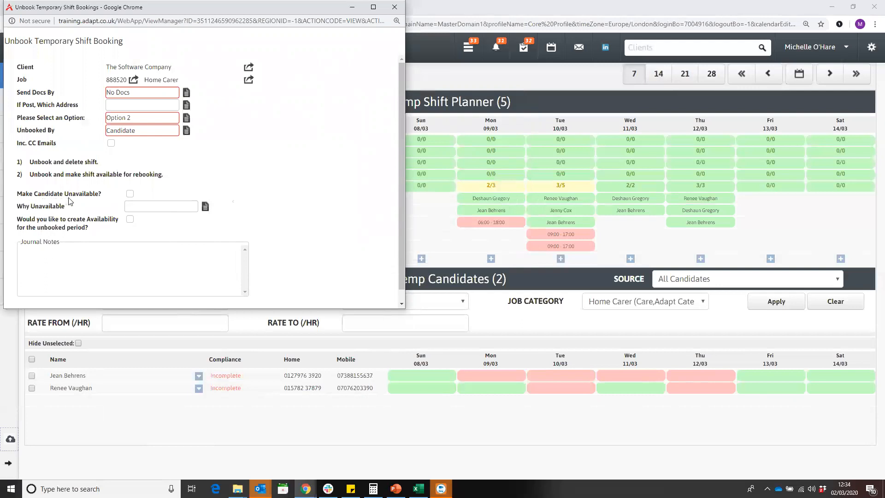
# Make the candidates unavailable for the unbooked shifts, with Sickness absence as the reason.
pyautogui.click(129, 194)
pyautogui.click(205, 206)
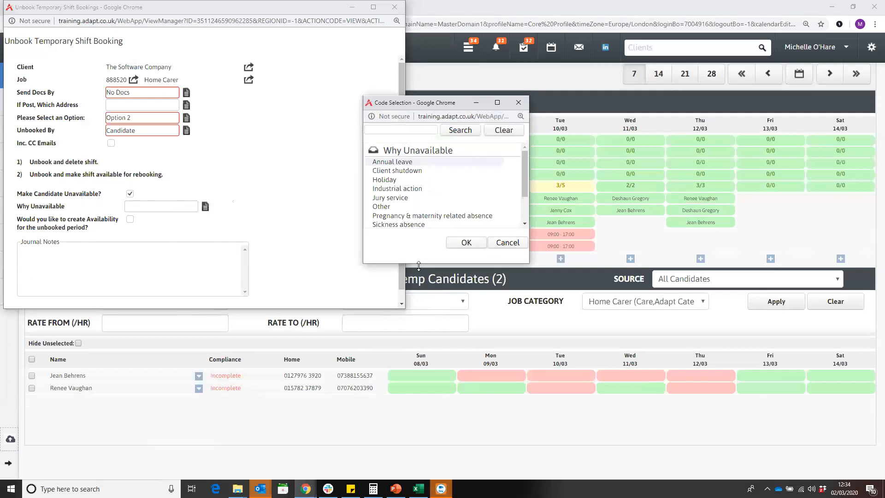
pyautogui.moveTo(418, 264); pyautogui.dragTo(419, 331)
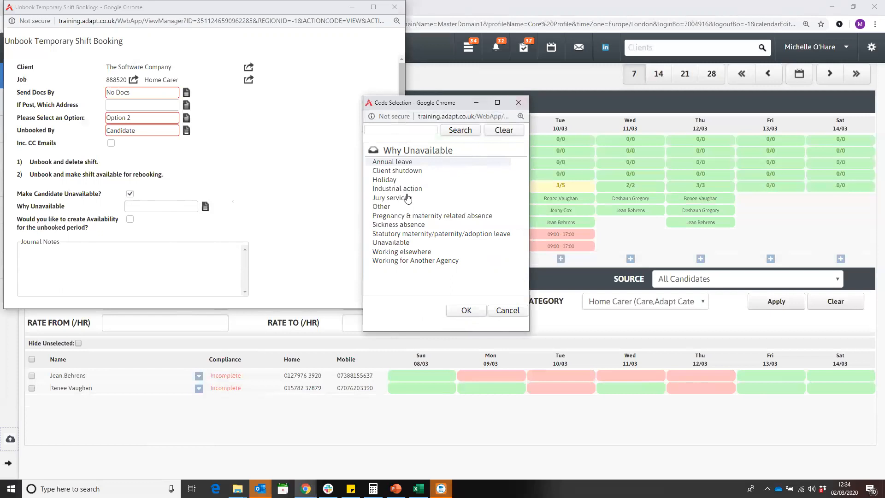
pyautogui.doubleClick(398, 225)
pyautogui.scroll(-1, 191, 231)
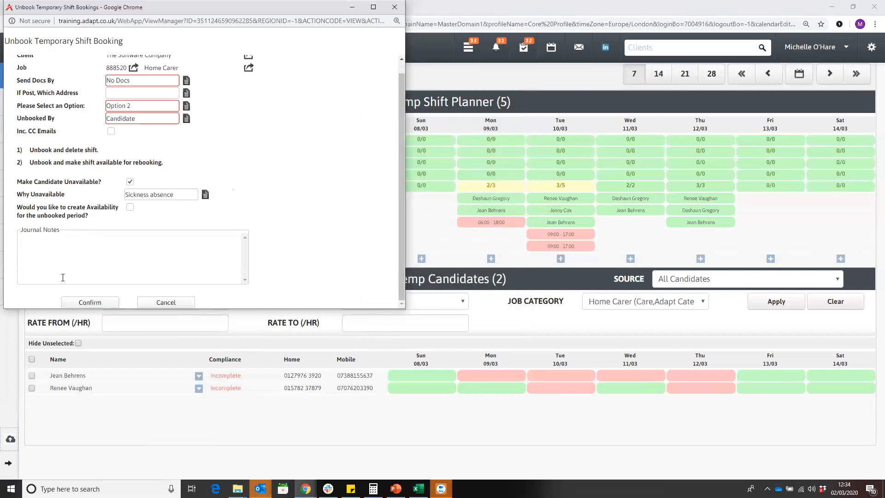
# Review the completed unbooking form and confirm the unbooking of the selected shifts.
pyautogui.scroll(1, 97, 236)
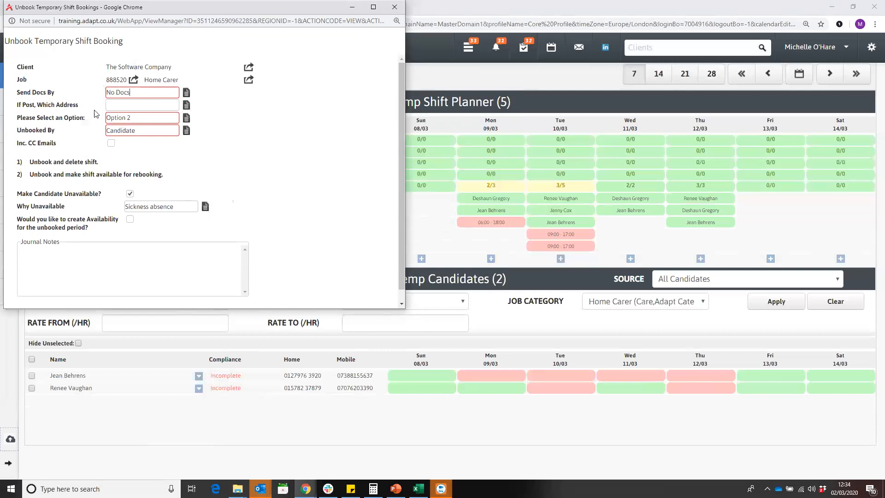
pyautogui.scroll(-1, 106, 170)
pyautogui.click(102, 302)
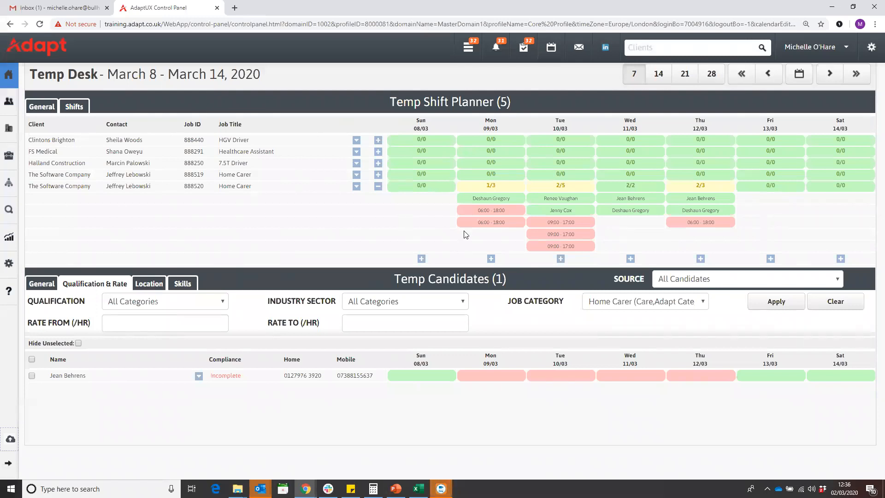
# Select Wednesday's and Thursday's first booked shifts under the expanded Home Carer job and open them for amending.
pyautogui.click(637, 201)
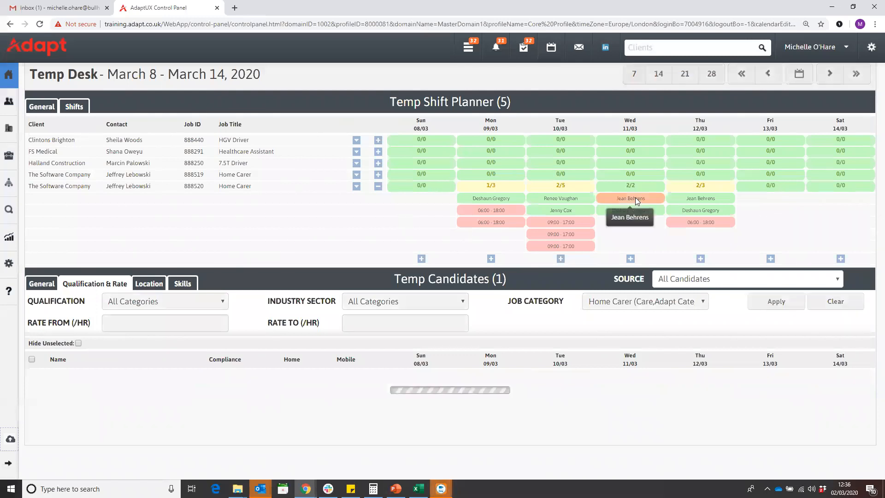
pyautogui.click(688, 202)
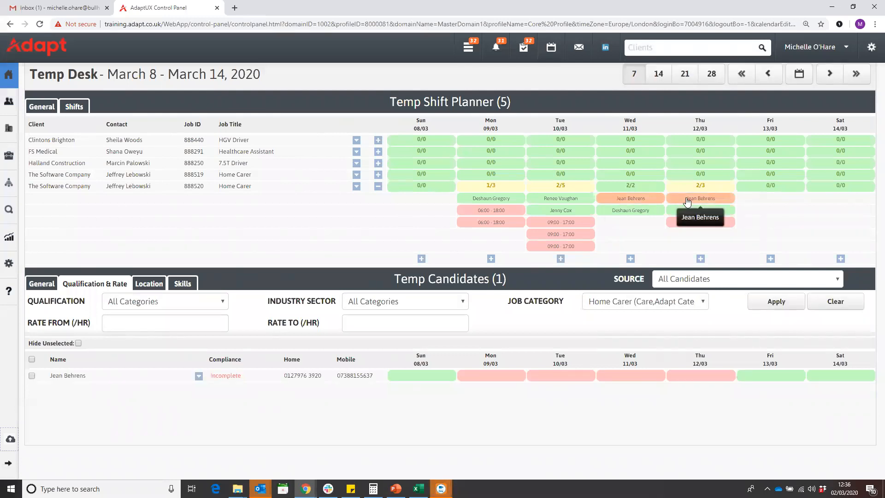
pyautogui.click(687, 201)
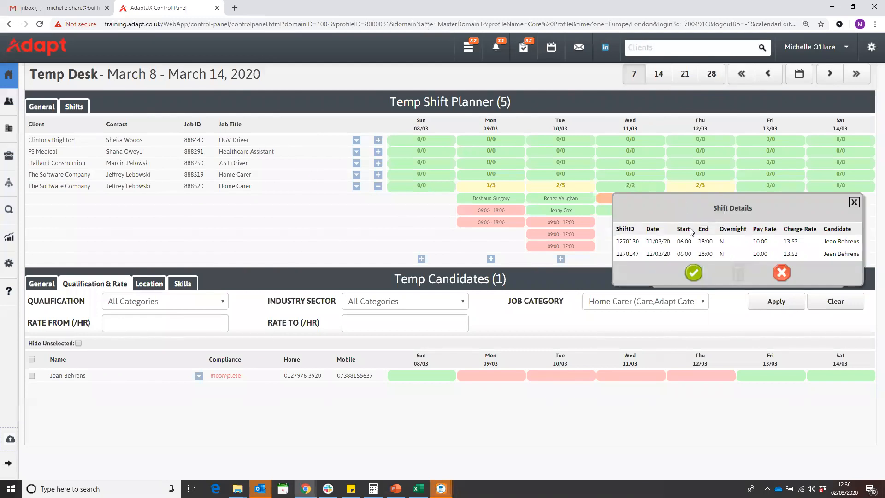
pyautogui.click(694, 273)
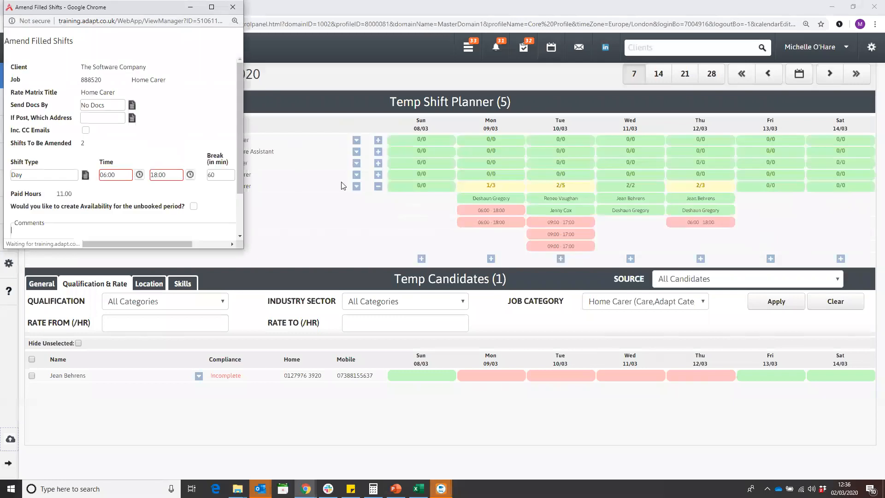
# Examine the shift time, break and remaining fields of the Amend Filled Shifts form, and close it without saving.
pyautogui.moveTo(244, 178); pyautogui.dragTo(325, 178)
pyautogui.click(121, 176)
pyautogui.press('Tab')
pyautogui.press('Tab')
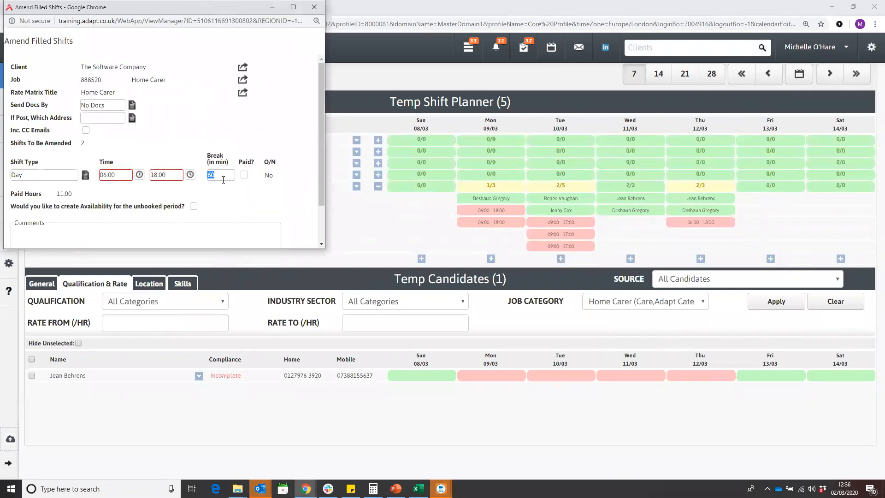
pyautogui.scroll(-1, 251, 164)
pyautogui.scroll(1, 243, 160)
pyautogui.click(315, 7)
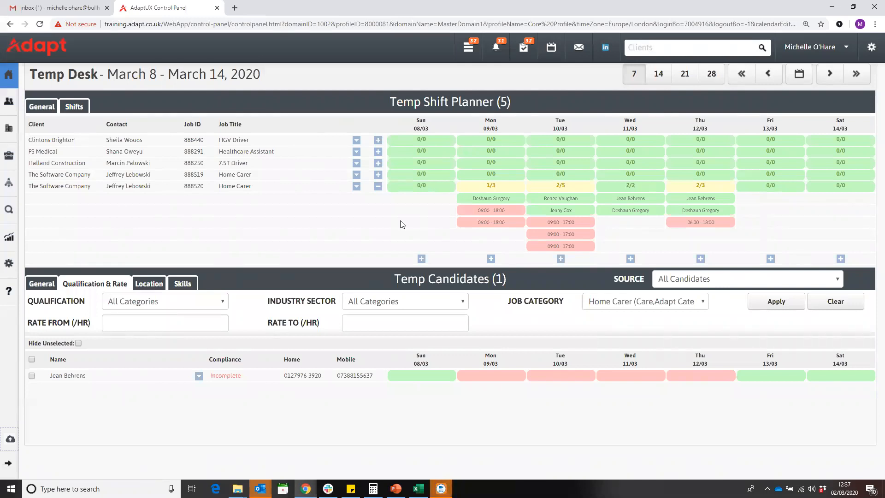
# View the amend form for Monday's first unfilled 06:00 - 18:00 shift and Thursday's unfilled shift, and close it without saving.
pyautogui.click(497, 215)
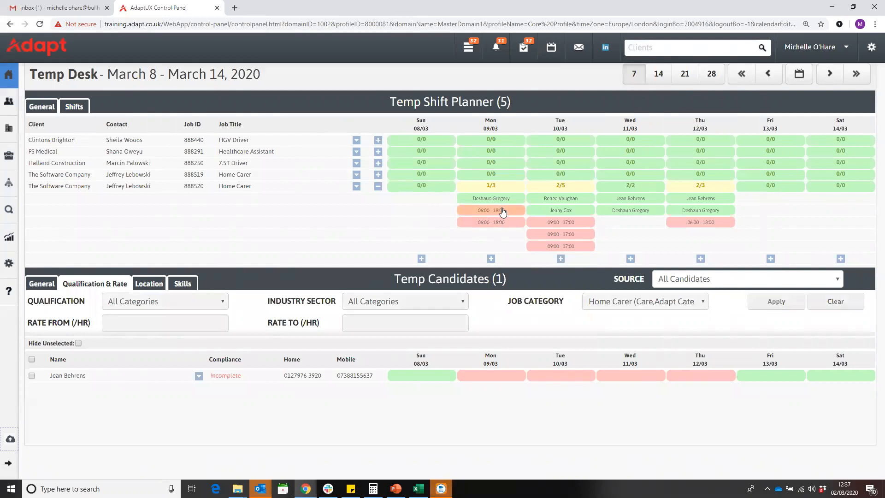
pyautogui.click(698, 226)
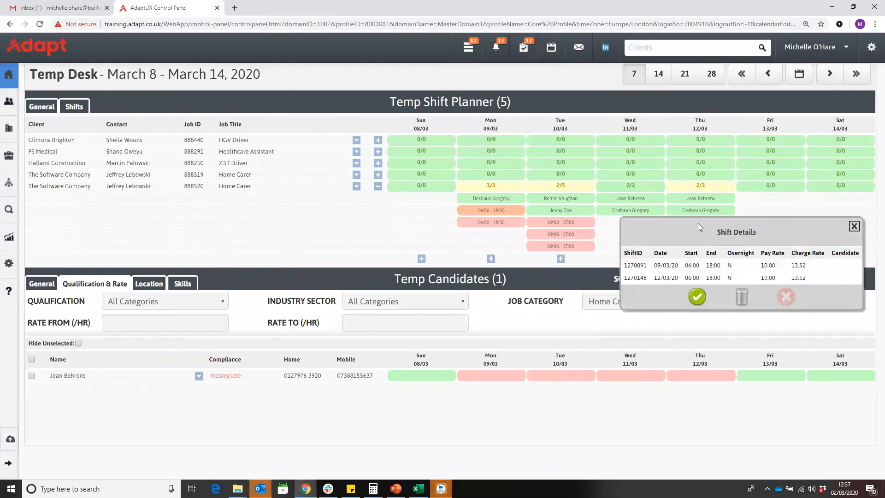
pyautogui.click(697, 296)
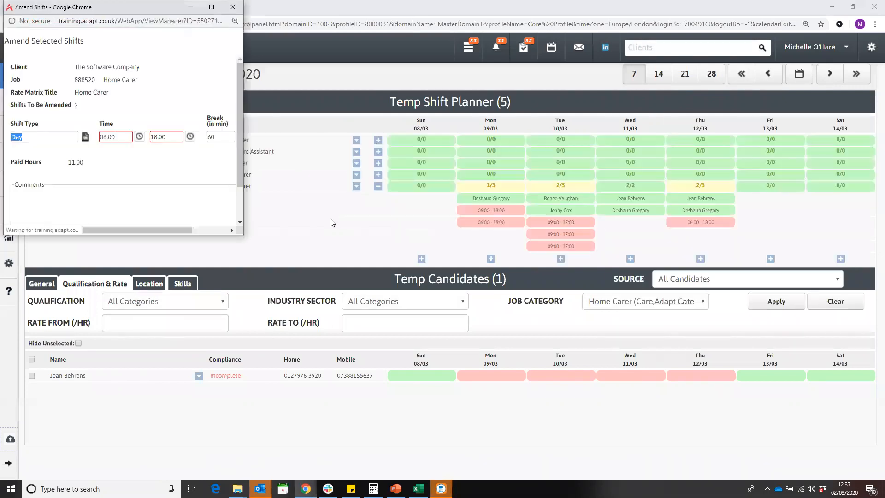
pyautogui.moveTo(243, 22); pyautogui.dragTo(327, 21)
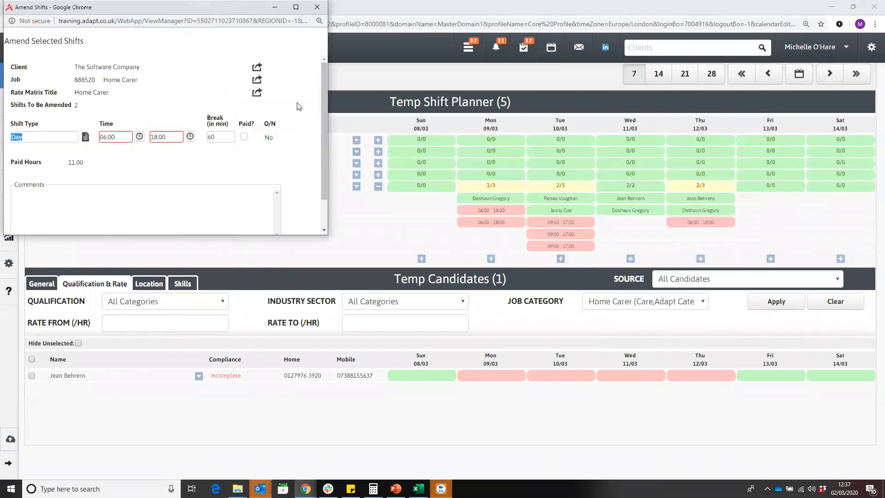
pyautogui.click(317, 7)
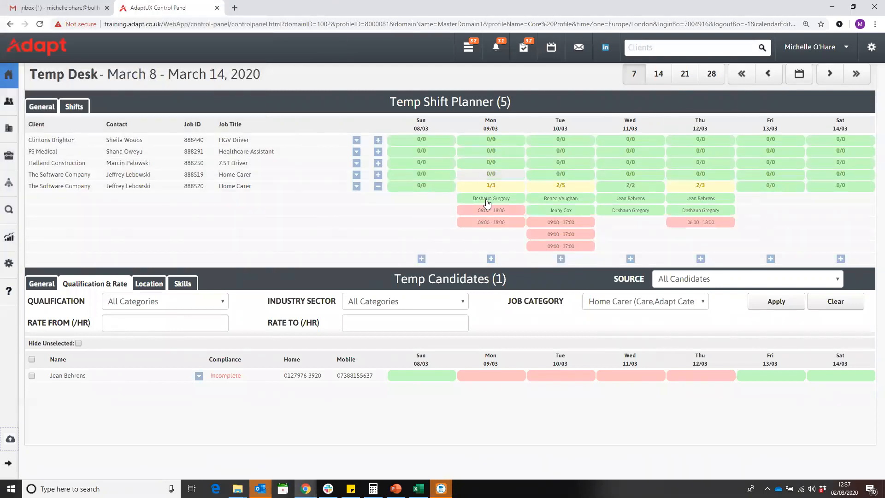
# Delete Monday's second unfilled 06:00 - 18:00 shift and Thursday's unfilled shift from the Home Carer job.
pyautogui.click(491, 223)
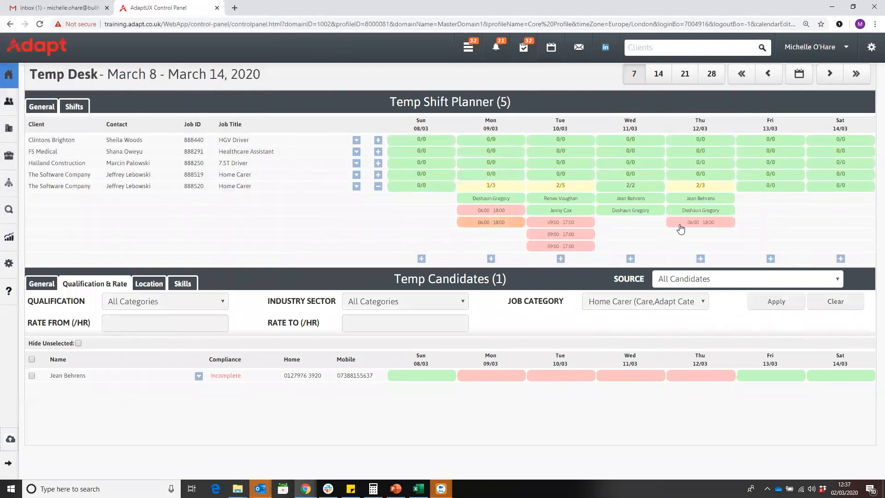
pyautogui.click(710, 222)
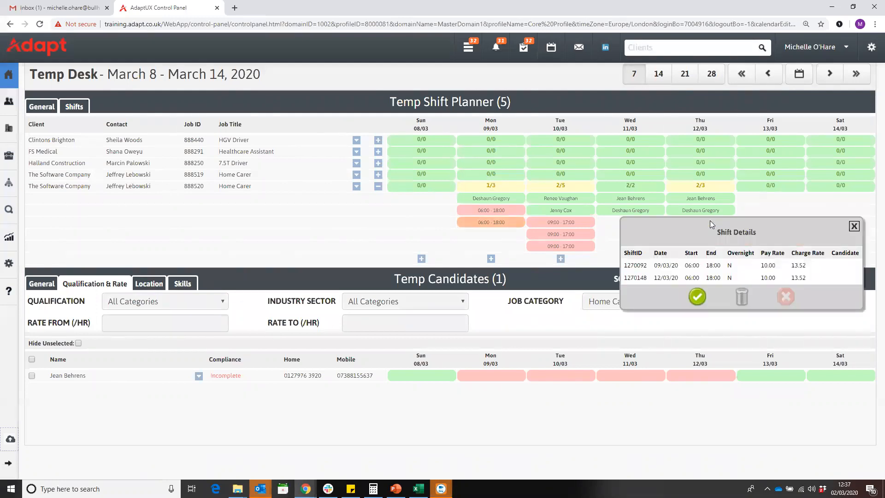
pyautogui.click(742, 296)
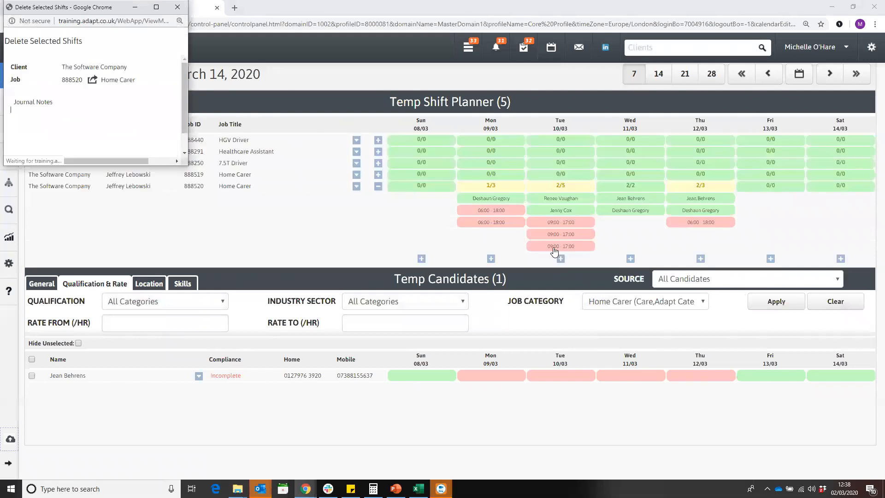
pyautogui.click(39, 152)
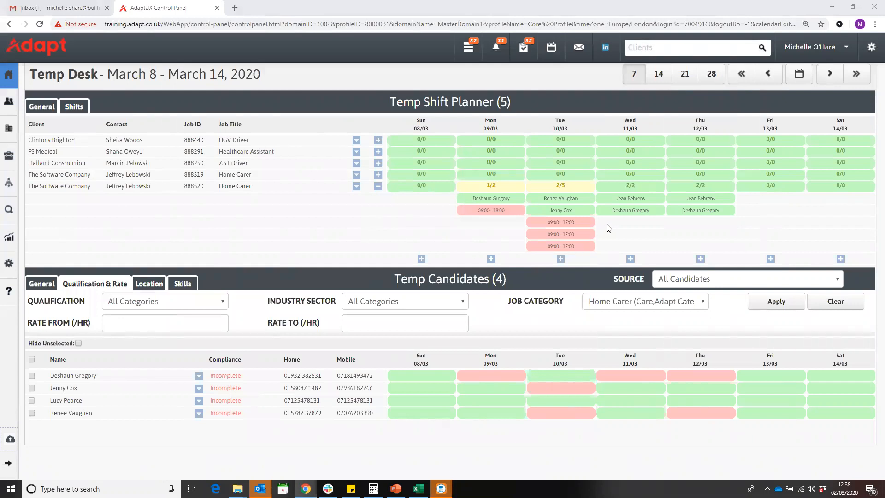
# Select both booked shifts on Wednesday and Thursday, and extend them with their bookings where possible onto Friday and Saturday.
pyautogui.click(630, 210)
pyautogui.click(632, 199)
pyautogui.click(632, 210)
pyautogui.click(691, 198)
pyautogui.click(692, 208)
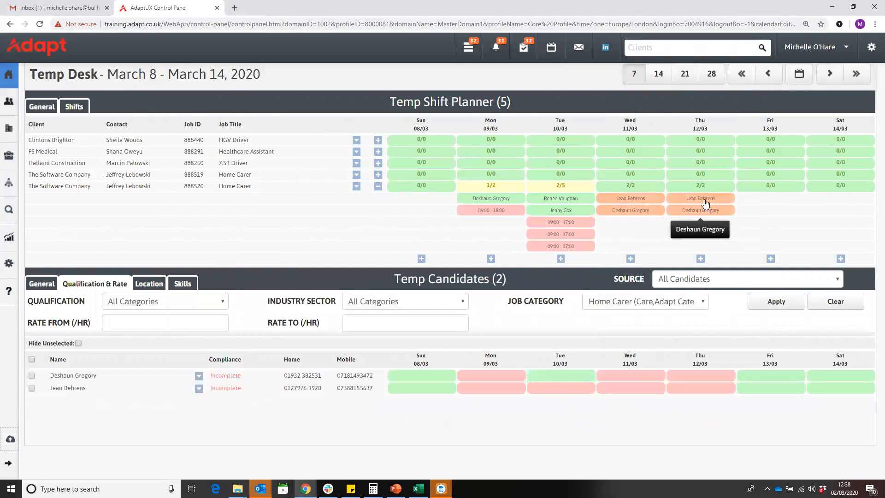
pyautogui.click(771, 187)
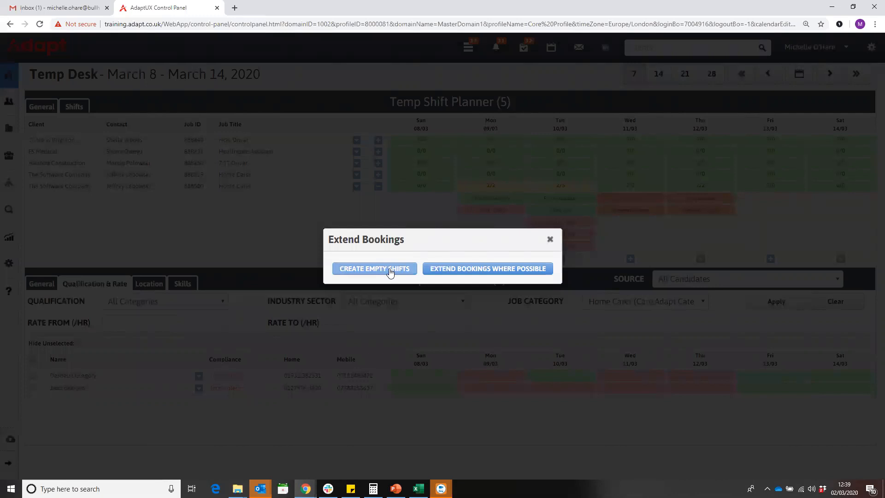
pyautogui.click(483, 270)
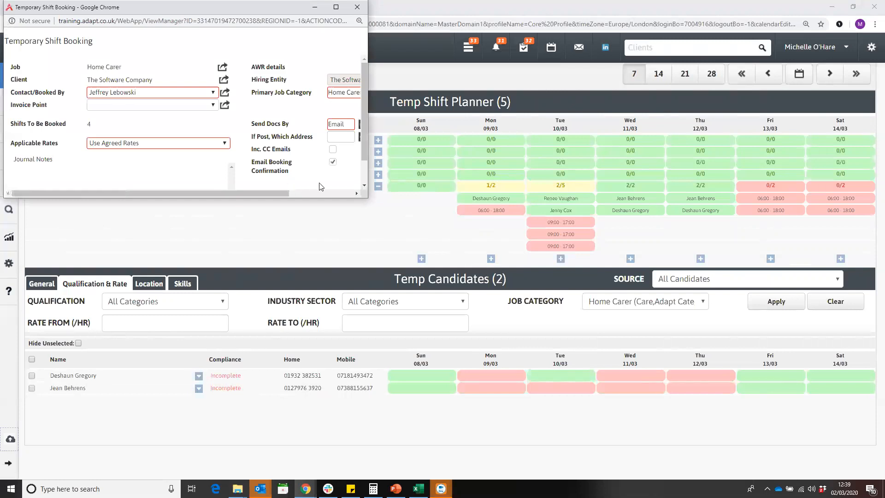
# Choose the Send Docs By option for the extended bookings, keep Use Agreed Rates, confirm the booking and close the batch report.
pyautogui.moveTo(367, 198); pyautogui.dragTo(438, 307)
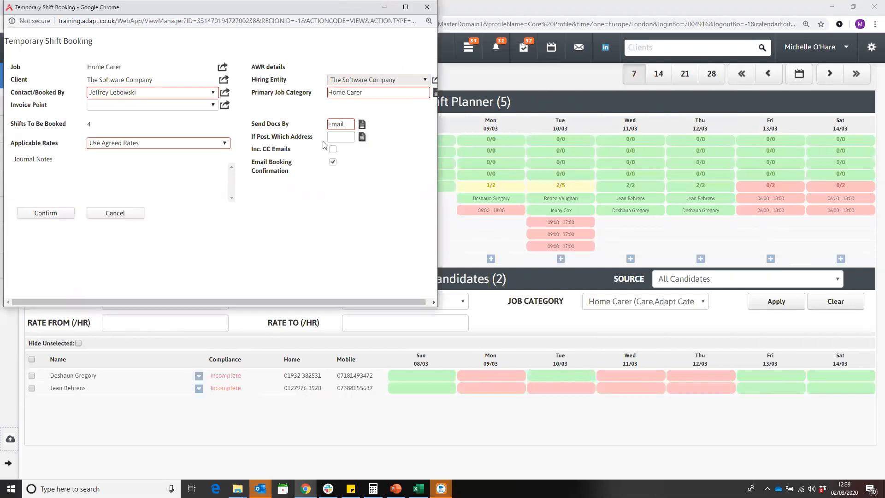
pyautogui.click(363, 127)
pyautogui.doubleClick(393, 173)
pyautogui.click(185, 143)
pyautogui.click(184, 142)
pyautogui.click(70, 213)
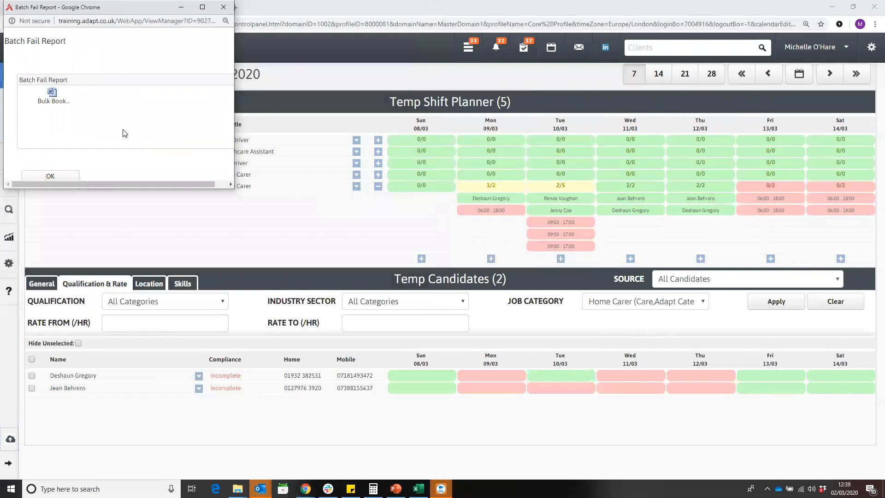
pyautogui.click(69, 175)
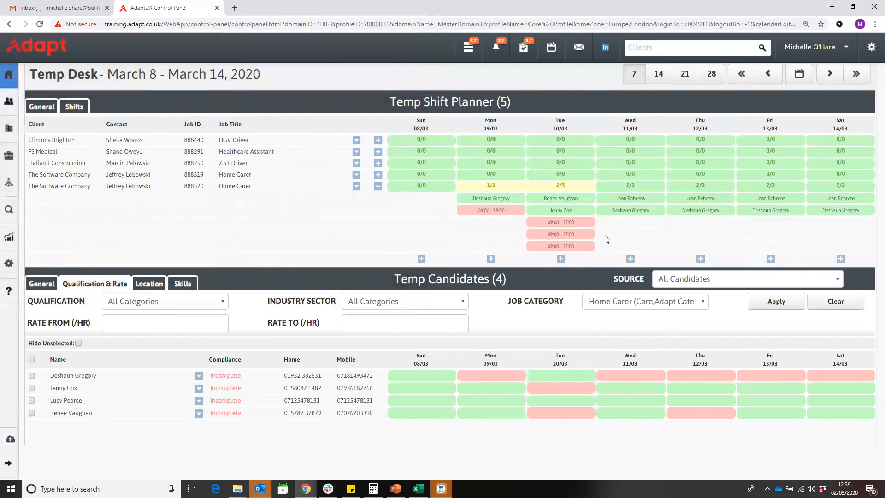
# Copy Tuesday's first two unfilled 09:00 - 17:00 shifts to Wednesday as empty shifts.
pyautogui.click(573, 226)
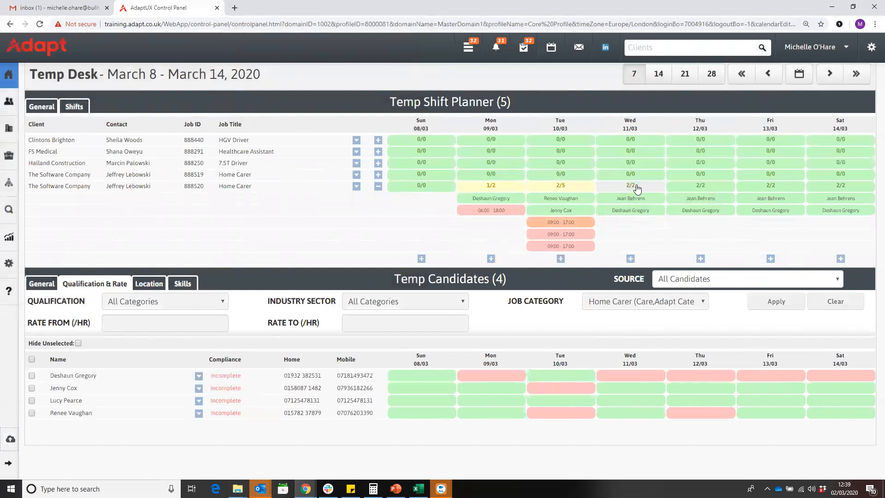
pyautogui.click(577, 234)
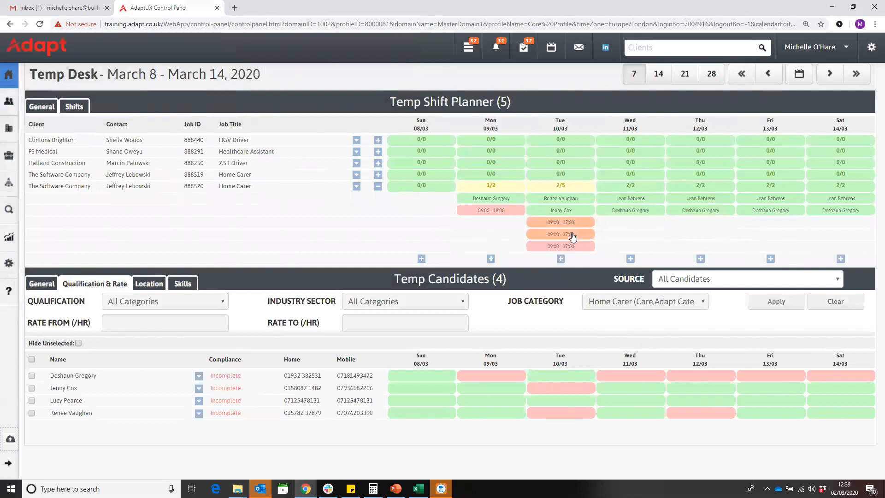
pyautogui.click(646, 190)
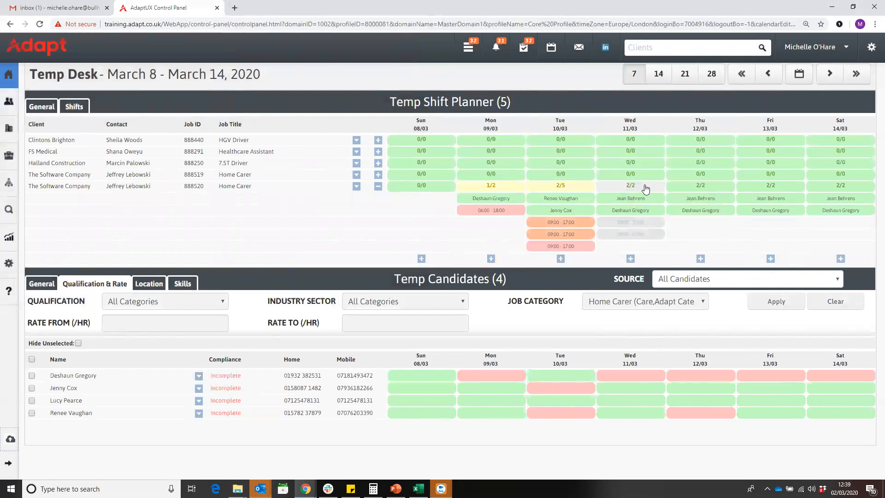
pyautogui.click(646, 190)
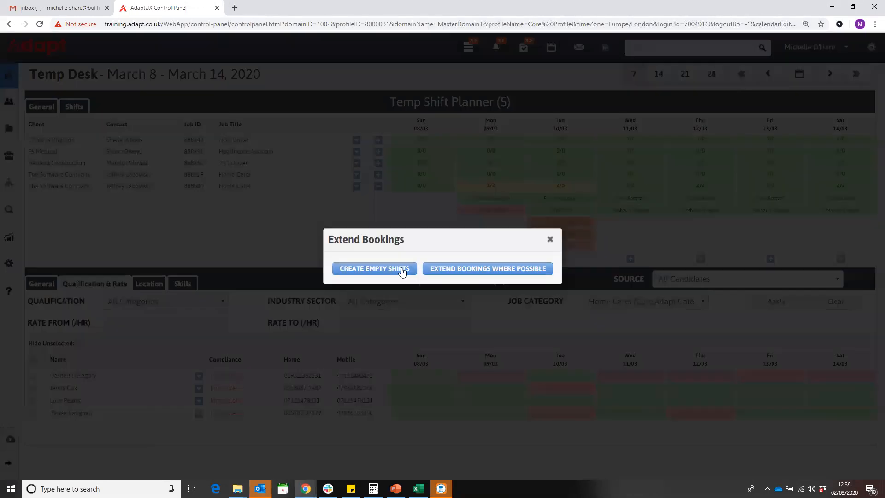
pyautogui.click(385, 269)
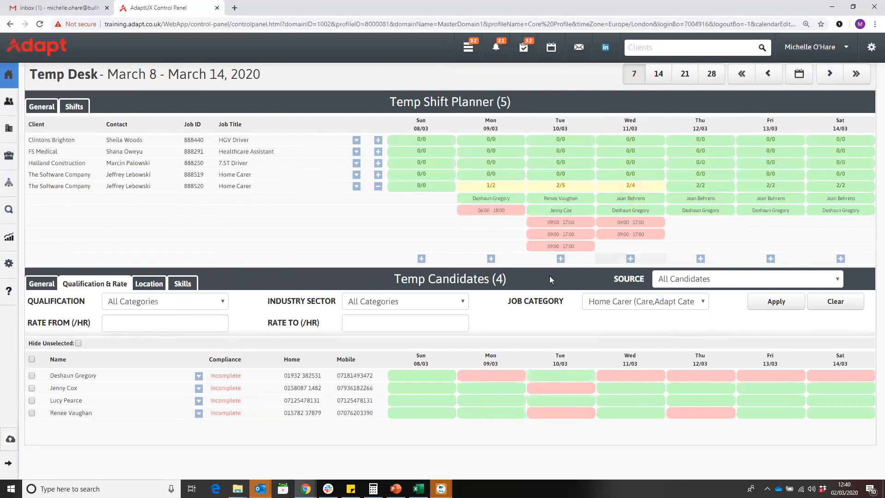
# Show the available actions for the expanded Home Carer job.
pyautogui.click(356, 187)
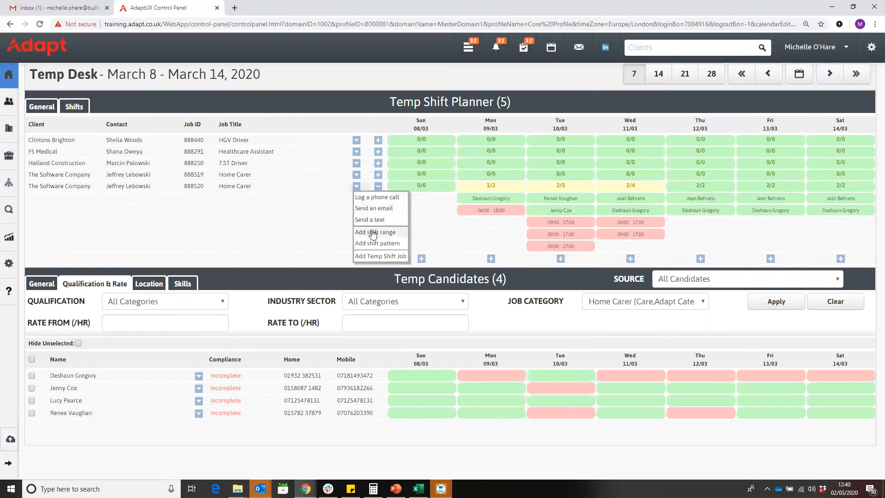